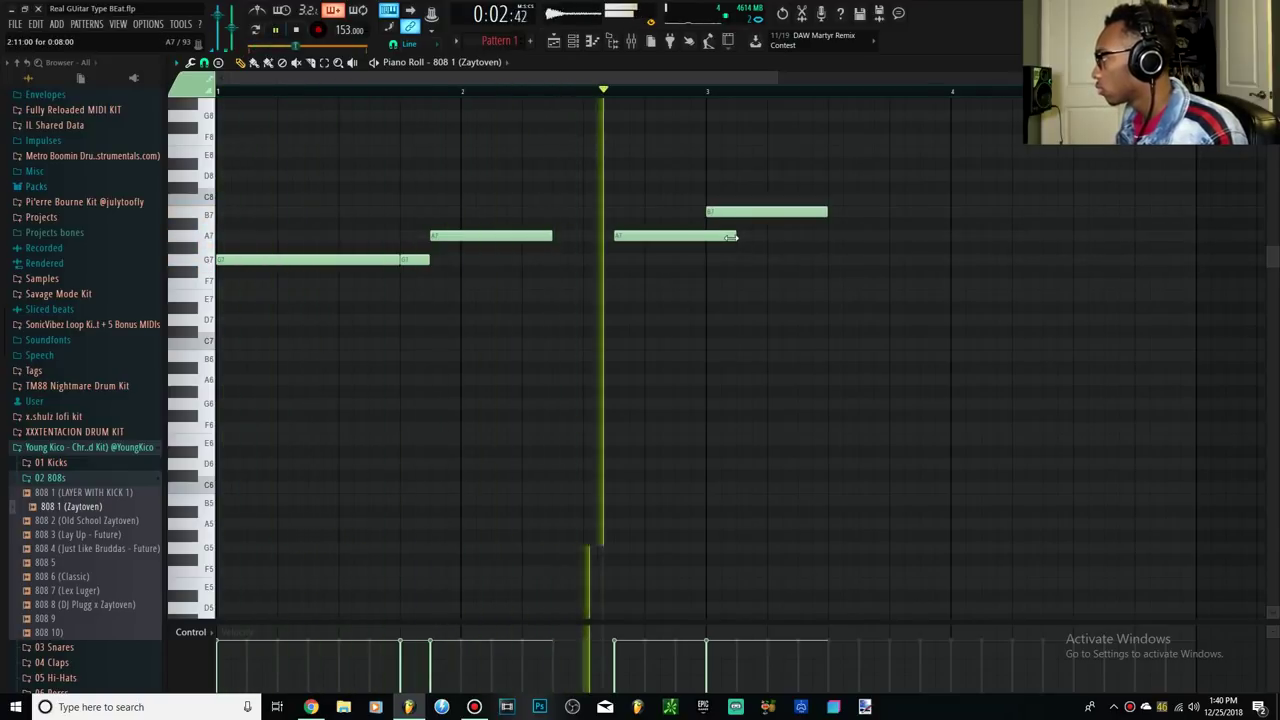
Step: Add a second B7 note three quarters through bar 3 of the 808, close the gaps between notes, and play the part
{"action": "left_click", "coordinate": [864, 210]}
{"action": "left_click_drag", "start_coordinate": [863, 208], "coordinate": [889, 207]}
{"action": "key", "text": "space"}
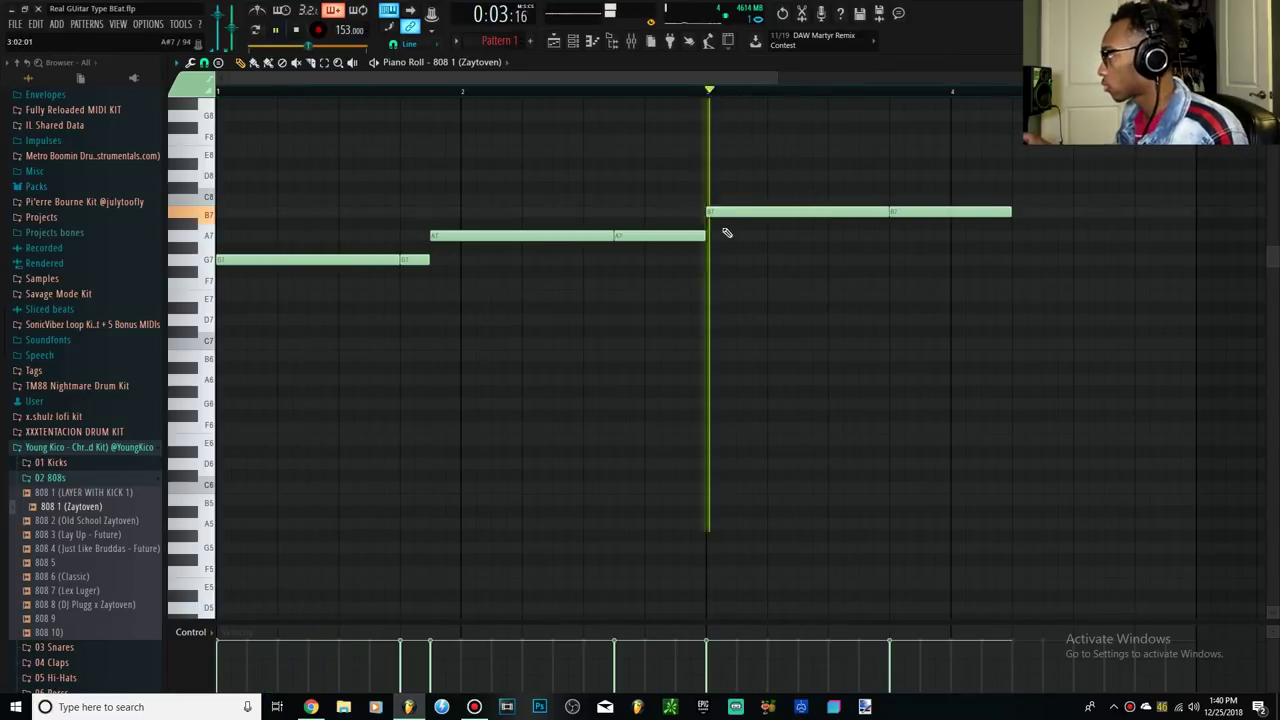
{"action": "key", "text": "space"}
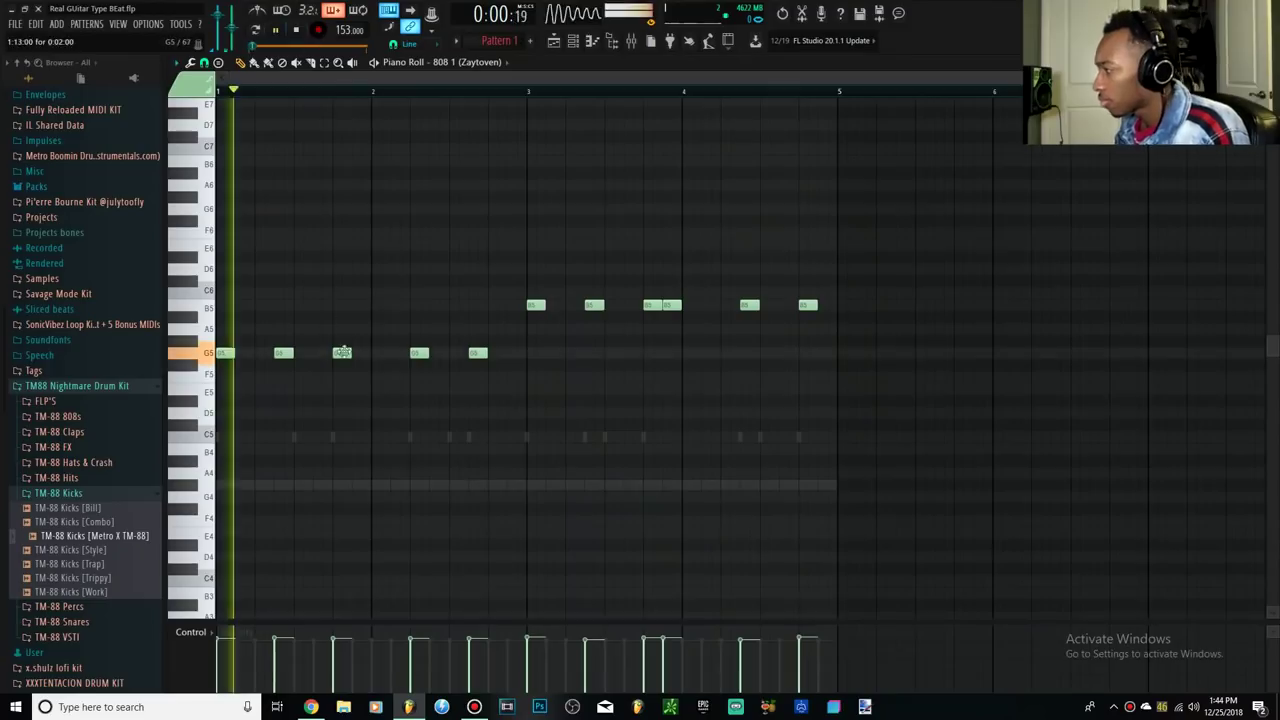
Step: Add a G5 808 note at the end of bar 1 and move bar 4's first B5 note earlier
{"action": "left_click", "coordinate": [361, 352]}
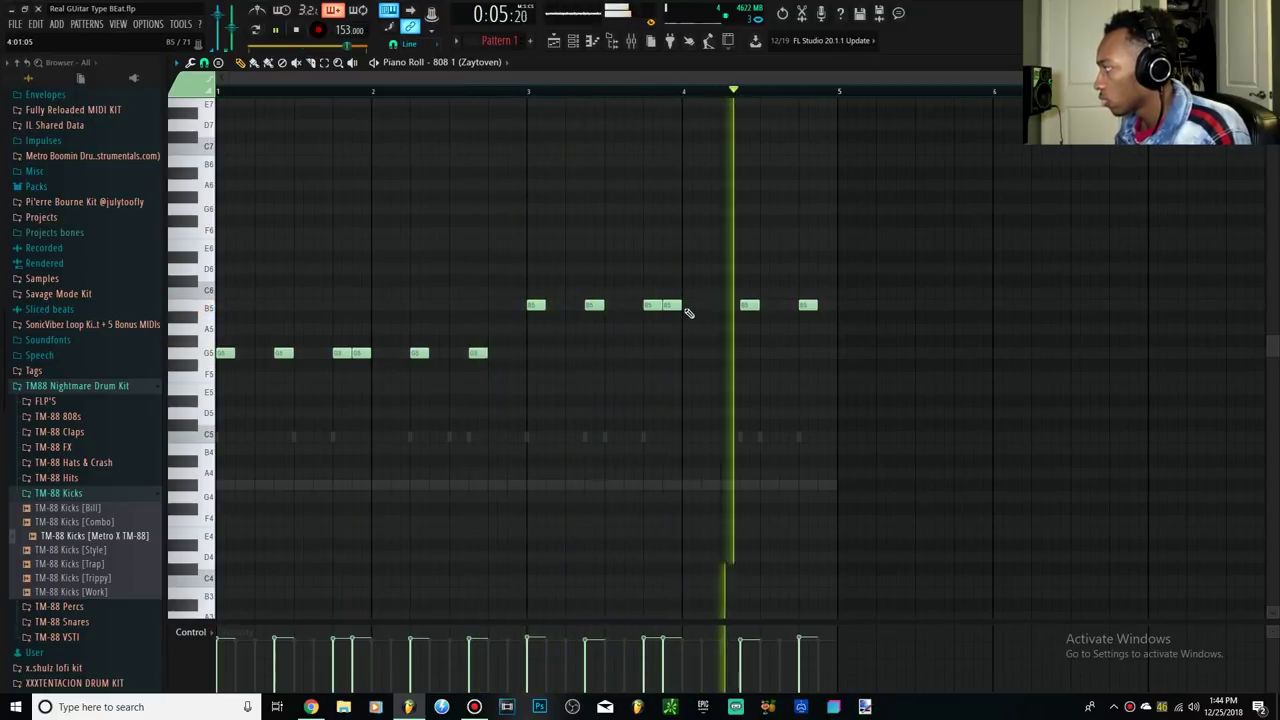
{"action": "left_click_drag", "start_coordinate": [749, 304], "coordinate": [729, 304]}
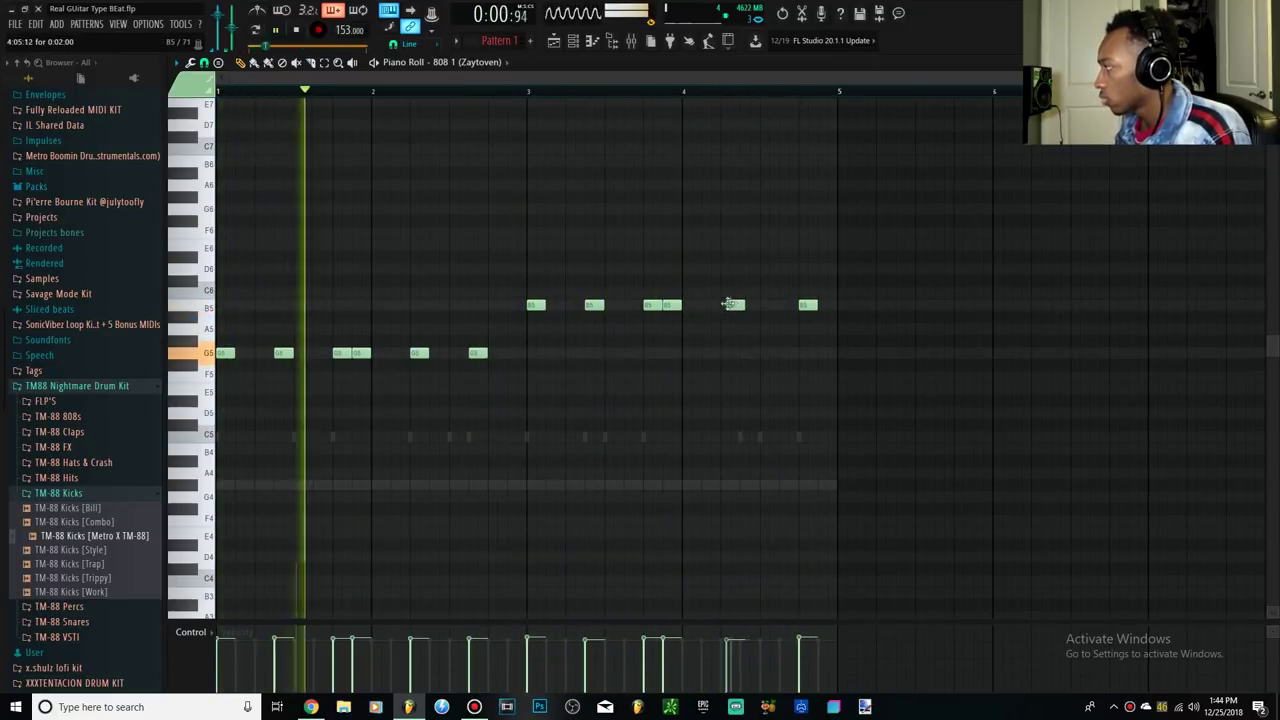
{"action": "key", "text": "space"}
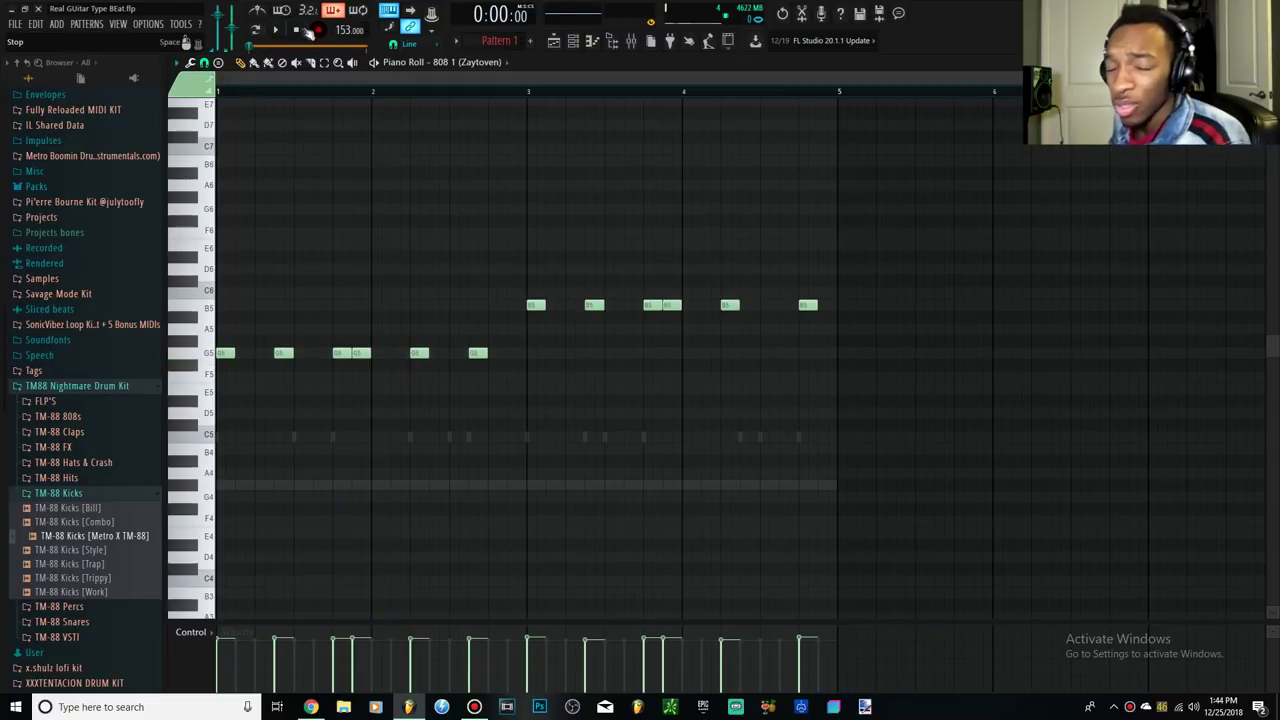
{"action": "left_click", "coordinate": [267, 64]}
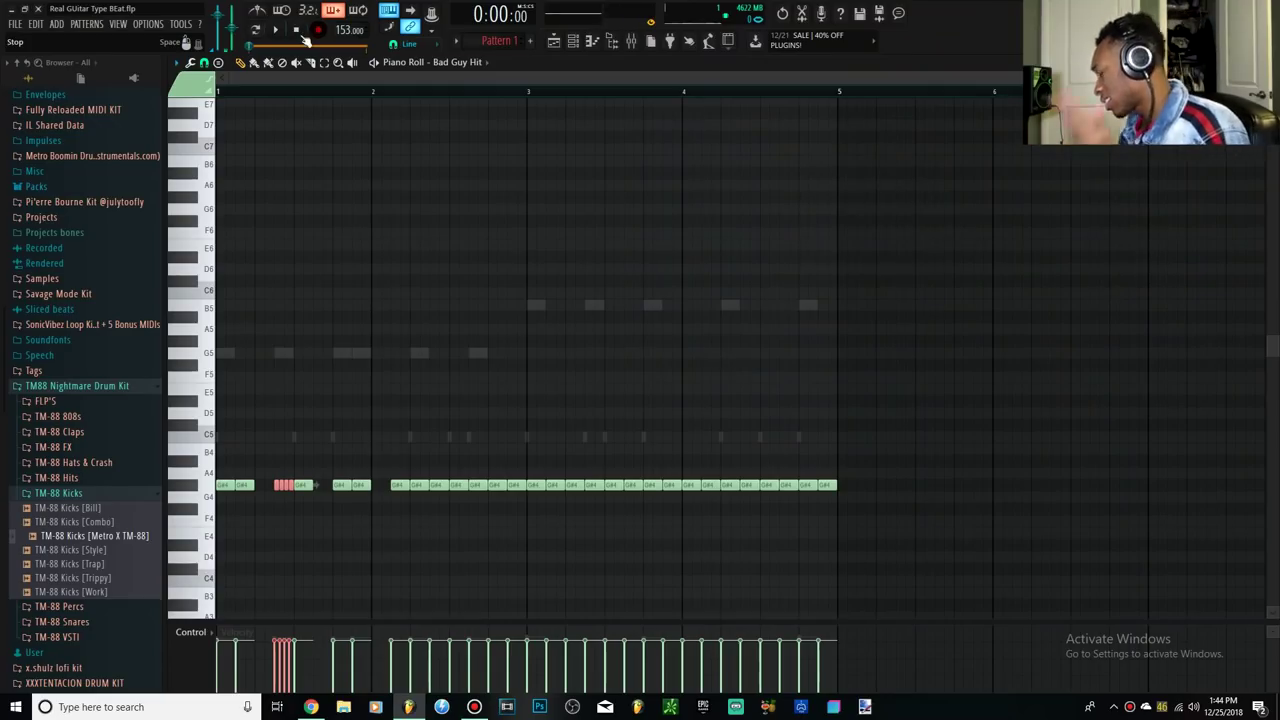
Step: Delete the Bad Guy Hit note at step 7 of bar 2 while playing the pattern
{"action": "key", "text": "space"}
{"action": "key", "text": "space"}
{"action": "left_click", "coordinate": [403, 485]}
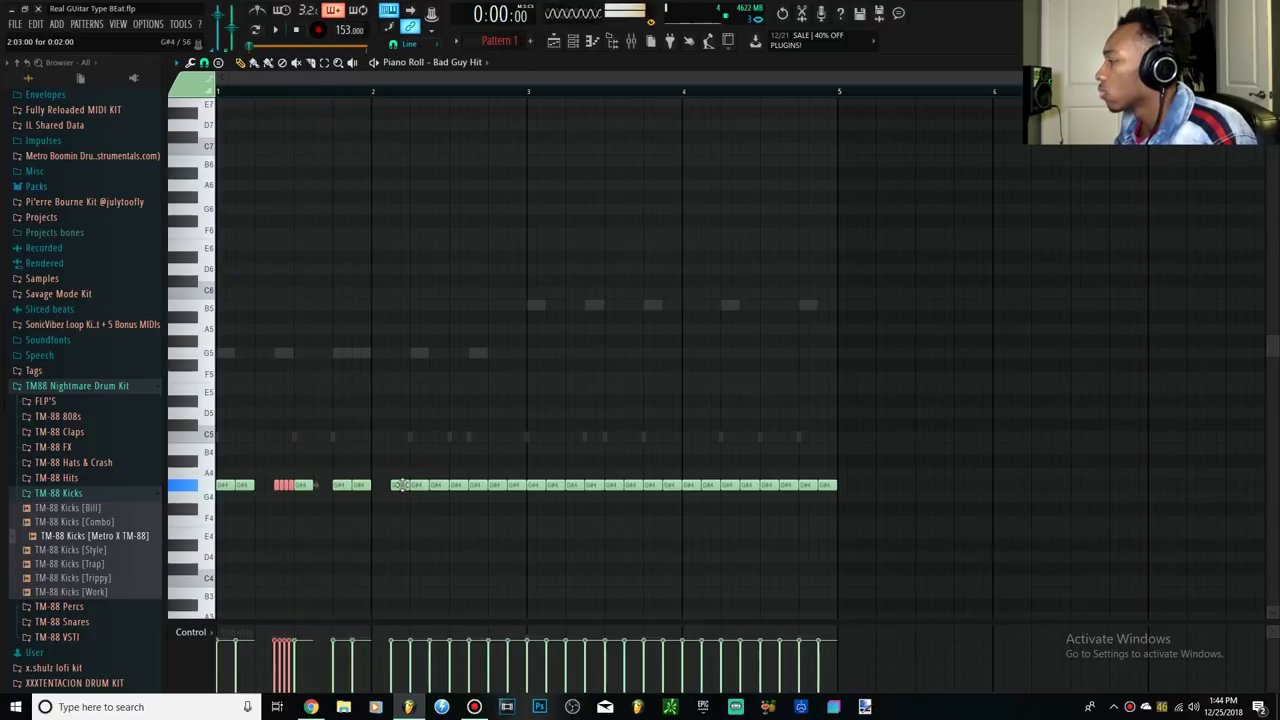
{"action": "key", "text": "space"}
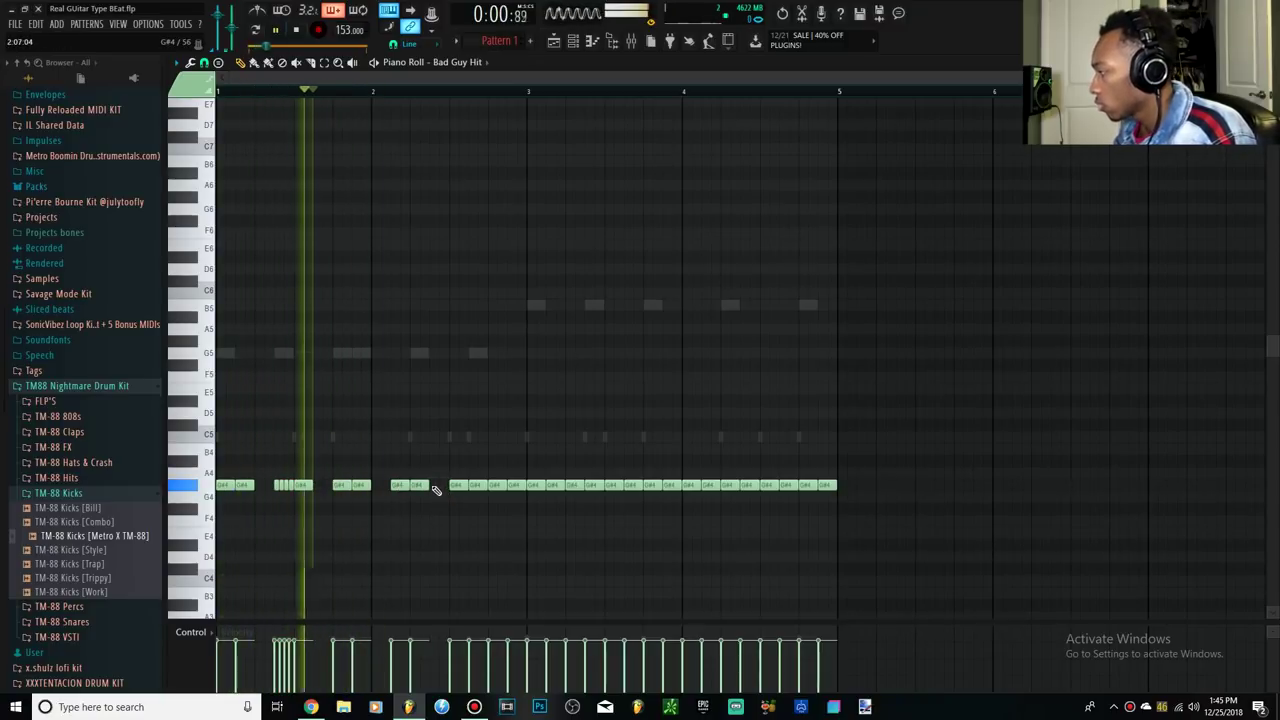
{"action": "key", "text": "space"}
{"action": "key", "text": "space"}
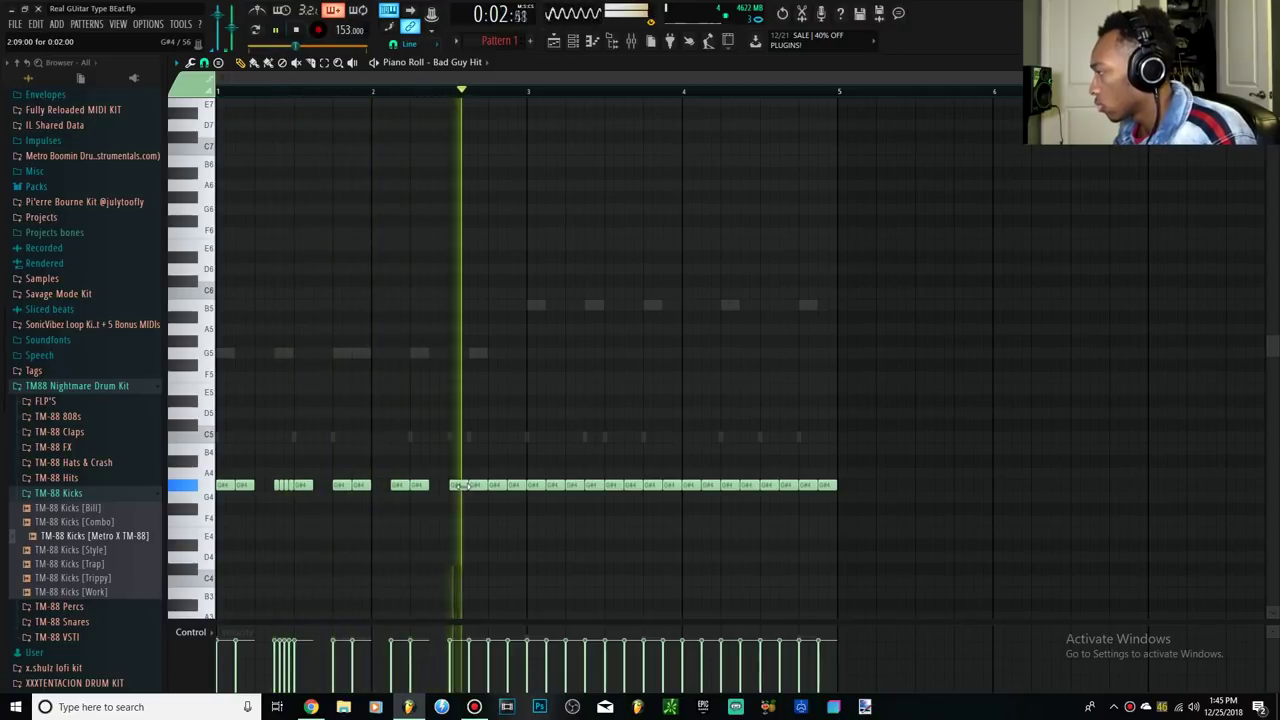
Step: Lower the Bad Guy Hit note at step 9 of bar 2 to D#4 and chop it into a four-hit roll
{"action": "key", "text": "space"}
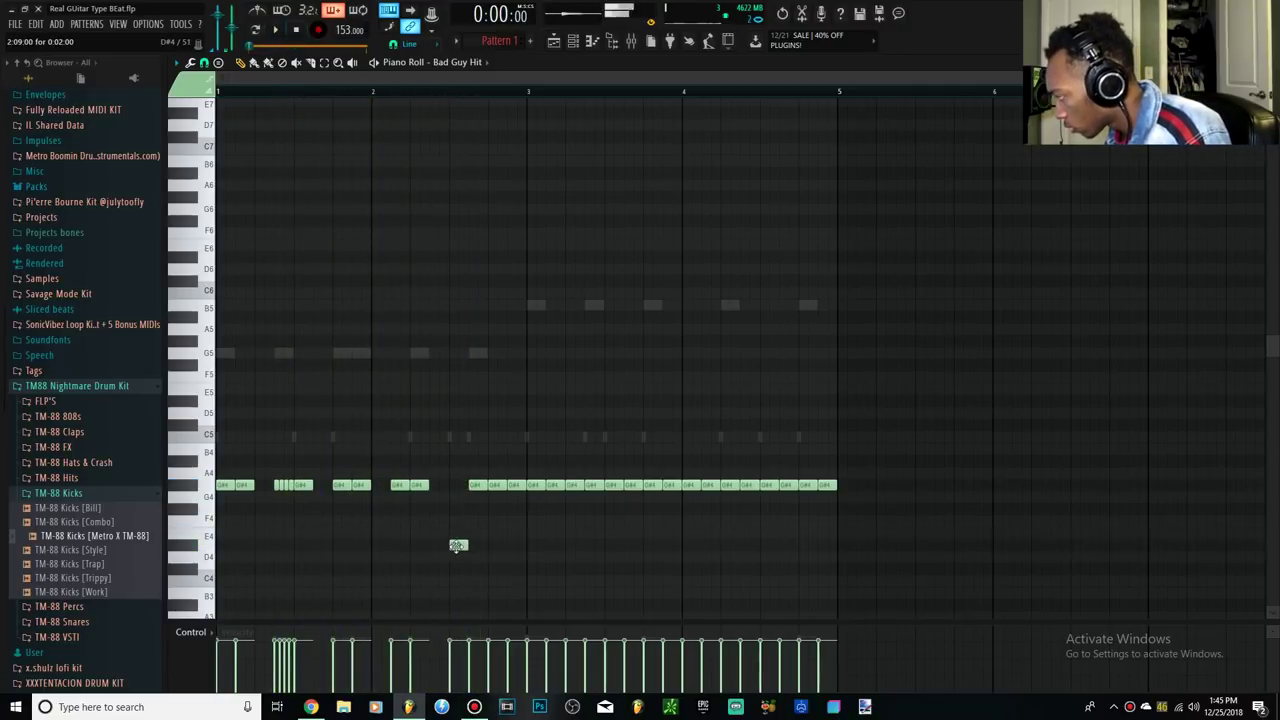
{"action": "key", "text": "ctrl+u"}
{"action": "key", "text": "space"}
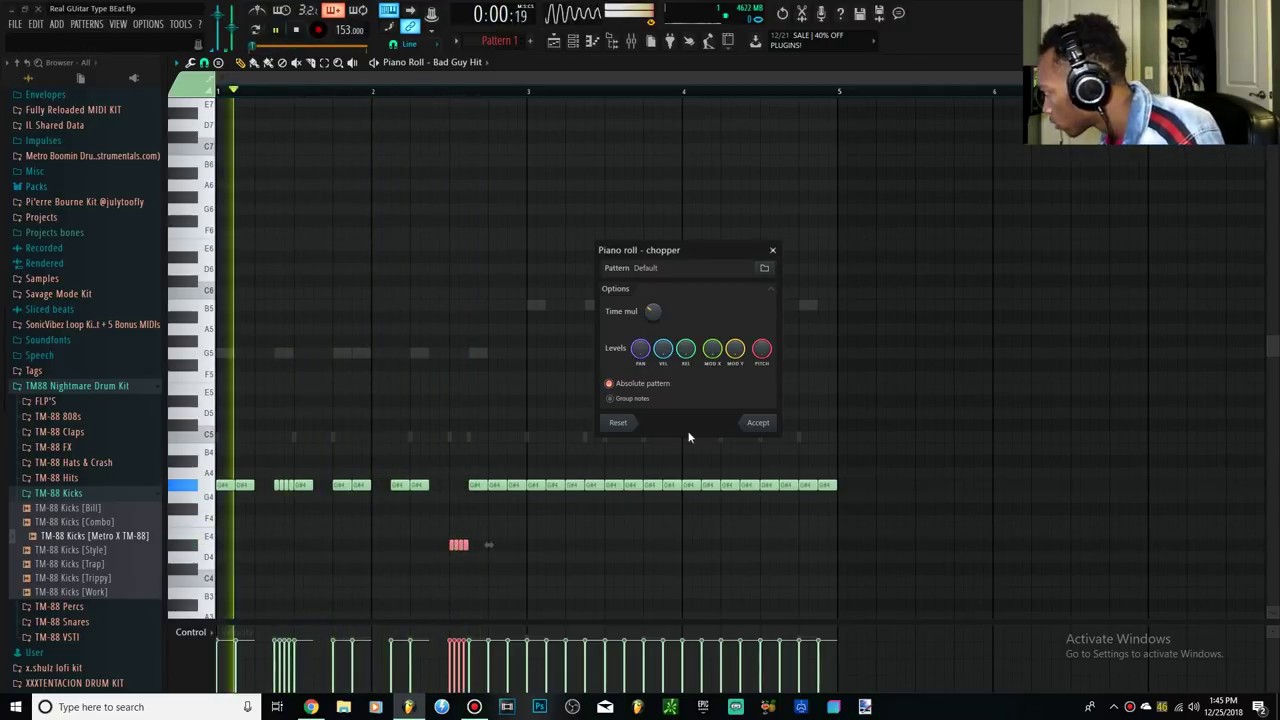
{"action": "left_click", "coordinate": [757, 420]}
Step: Delete the G#4 note at step 15 of bar 2, replay the pattern, and save the project
{"action": "right_click", "coordinate": [516, 486]}
{"action": "key", "text": "space"}
{"action": "key", "text": "space"}
{"action": "key", "text": "ctrl+s"}
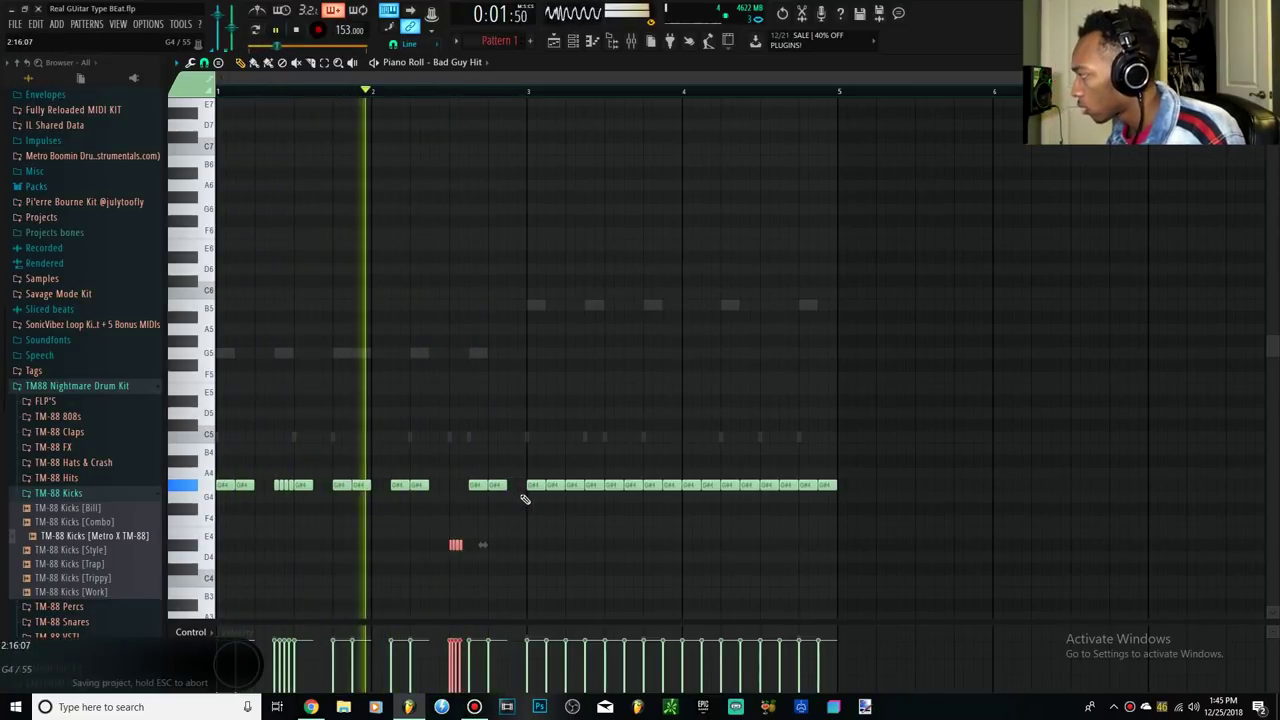
Step: Chop the G#4 note at step 5 of bar 3, remove the fourth hit, and stretch the remaining three to 125%
{"action": "key", "text": "space"}
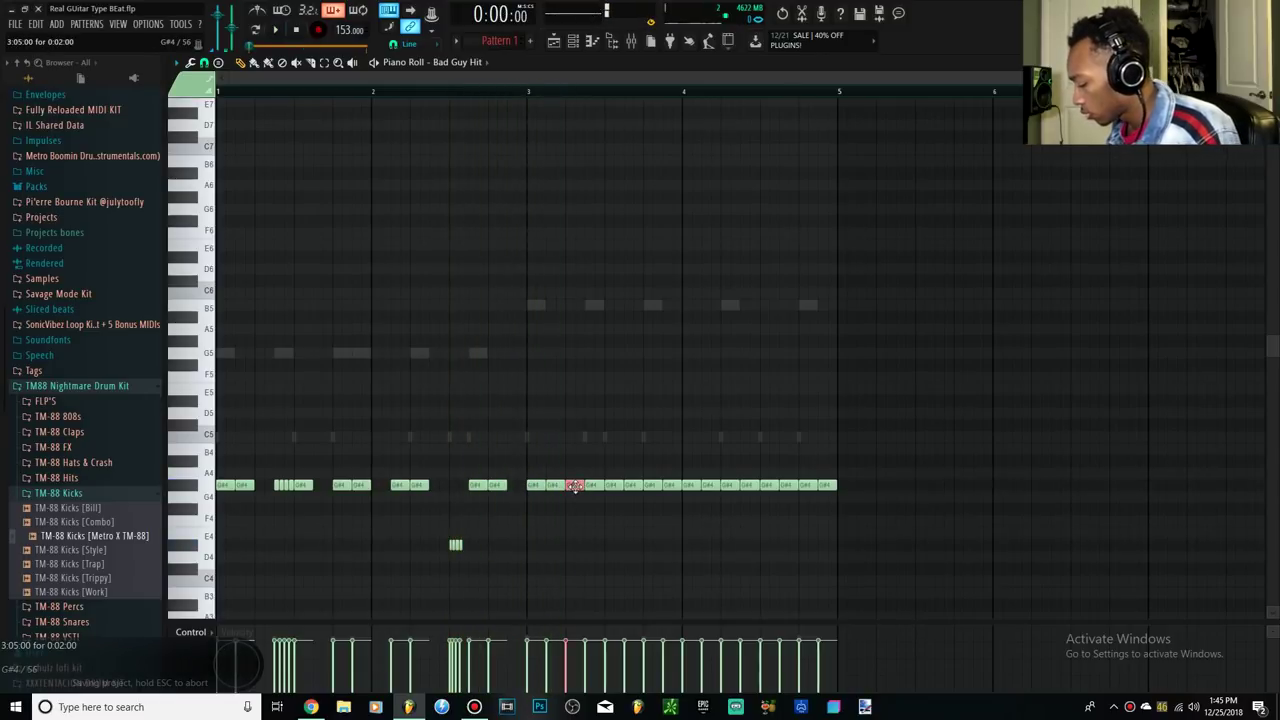
{"action": "key", "text": "alt+u"}
{"action": "key", "text": "space"}
{"action": "left_click", "coordinate": [757, 423]}
{"action": "scroll", "coordinate": [537, 487], "scroll_direction": "up", "scroll_amount": 3}
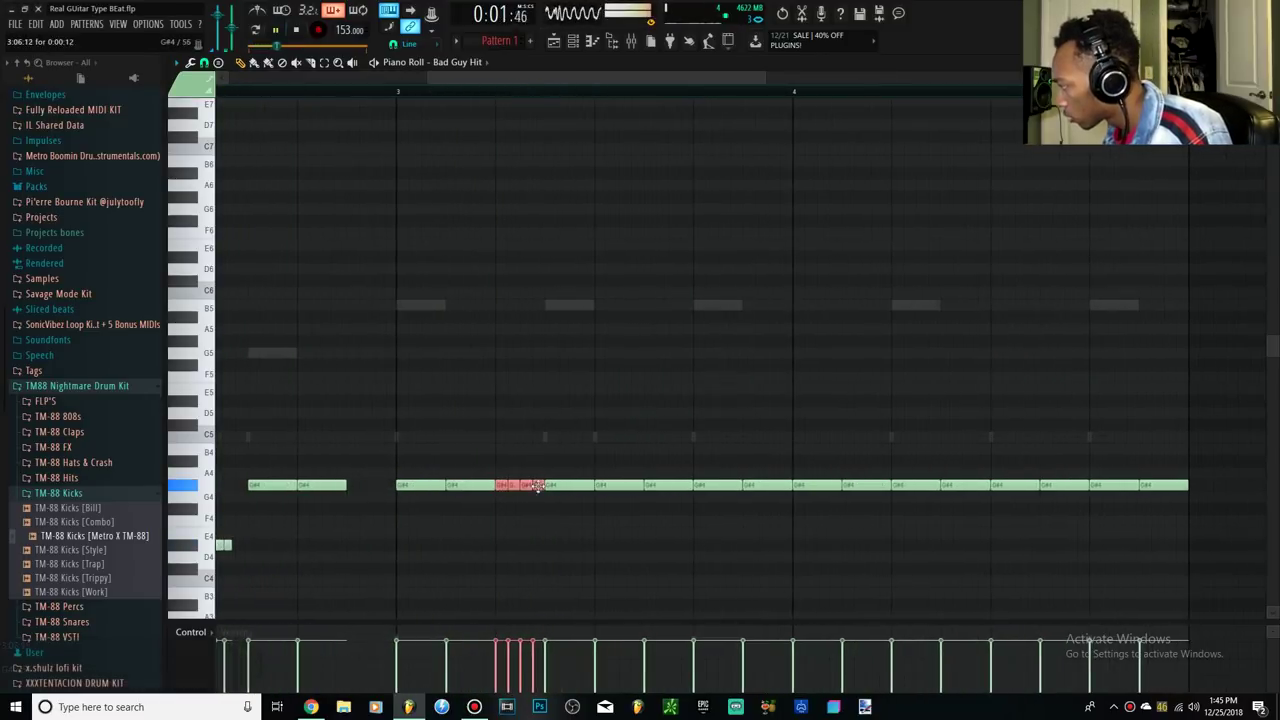
{"action": "scroll", "coordinate": [530, 487], "scroll_direction": "up", "scroll_amount": 3}
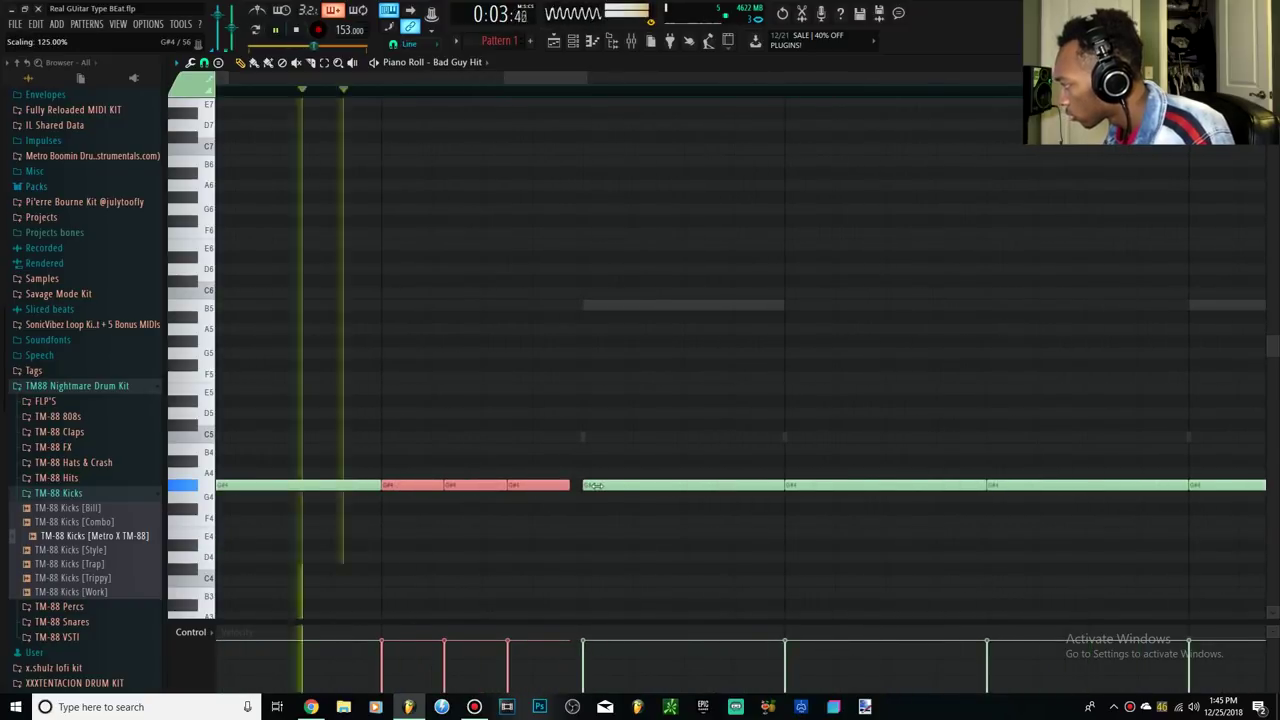
{"action": "key", "text": "space"}
Step: Delete the G#4 notes at steps 7, 9 and 15 of bar 3 and move the three-hit roll to step 7
{"action": "scroll", "coordinate": [630, 472], "scroll_direction": "down", "scroll_amount": 3}
{"action": "scroll", "coordinate": [630, 472], "scroll_direction": "down", "scroll_amount": 2}
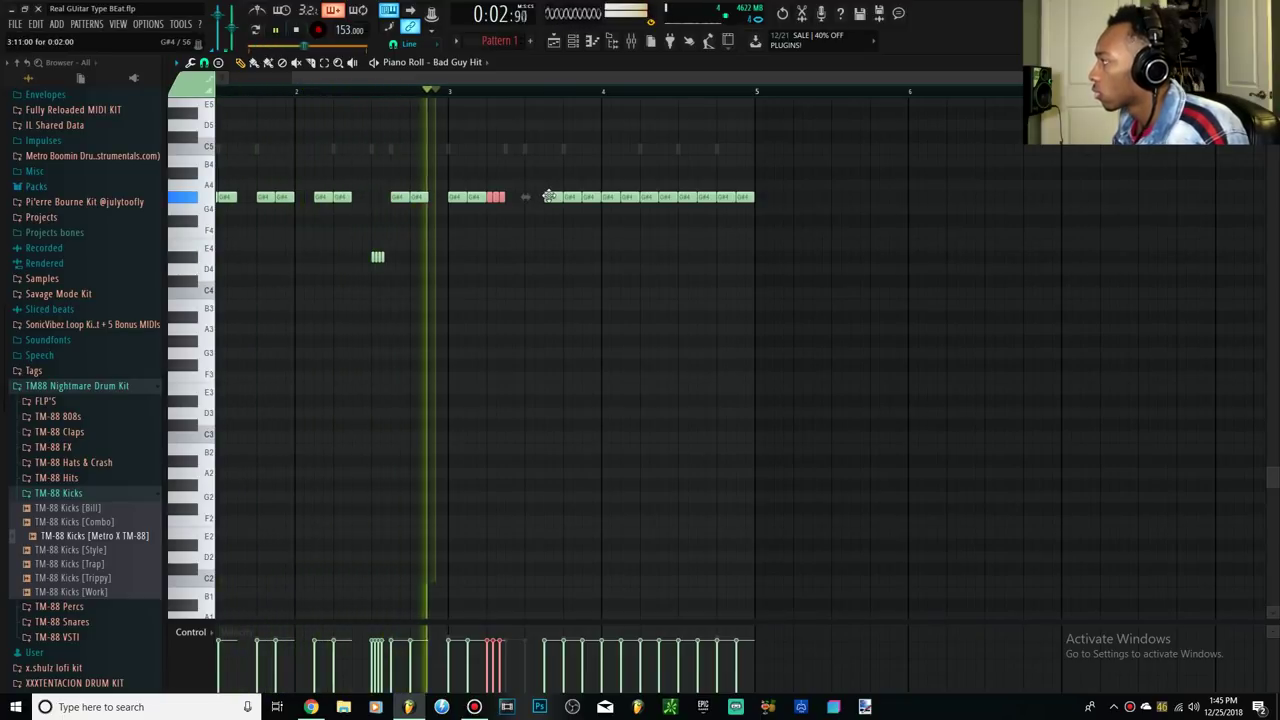
{"action": "key", "text": "space"}
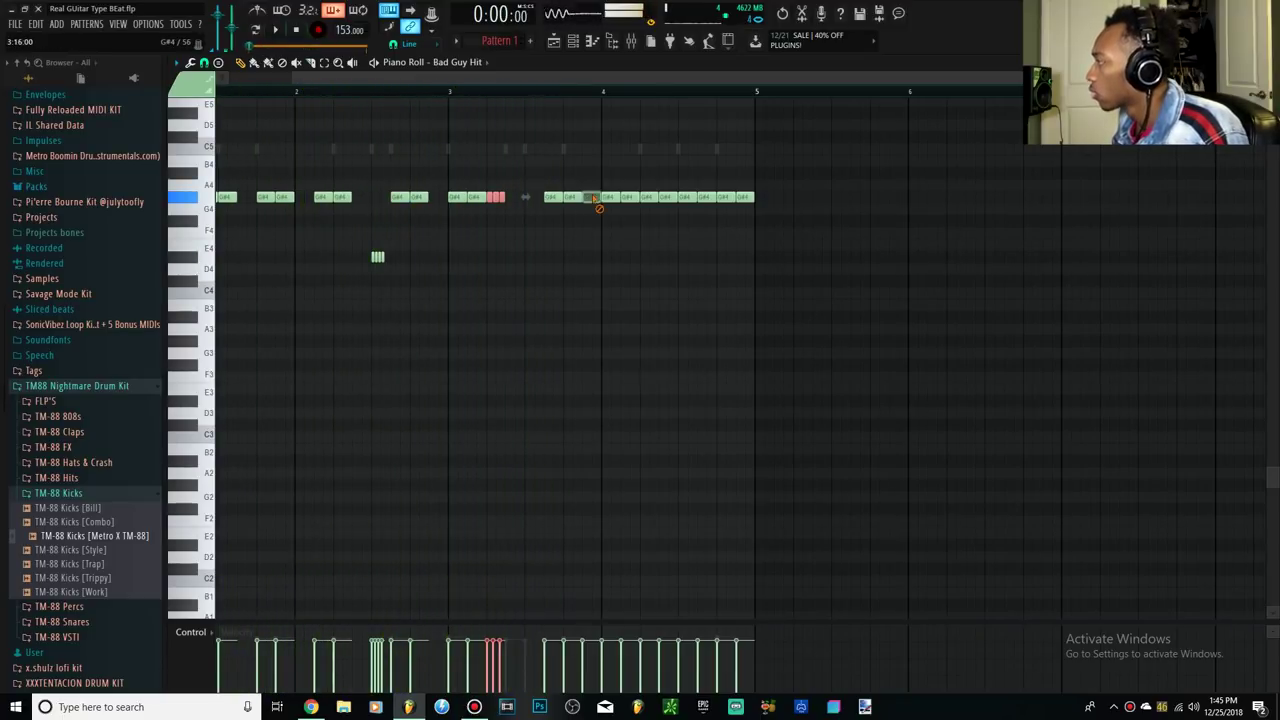
{"action": "left_click", "coordinate": [452, 97]}
{"action": "key", "text": "space"}
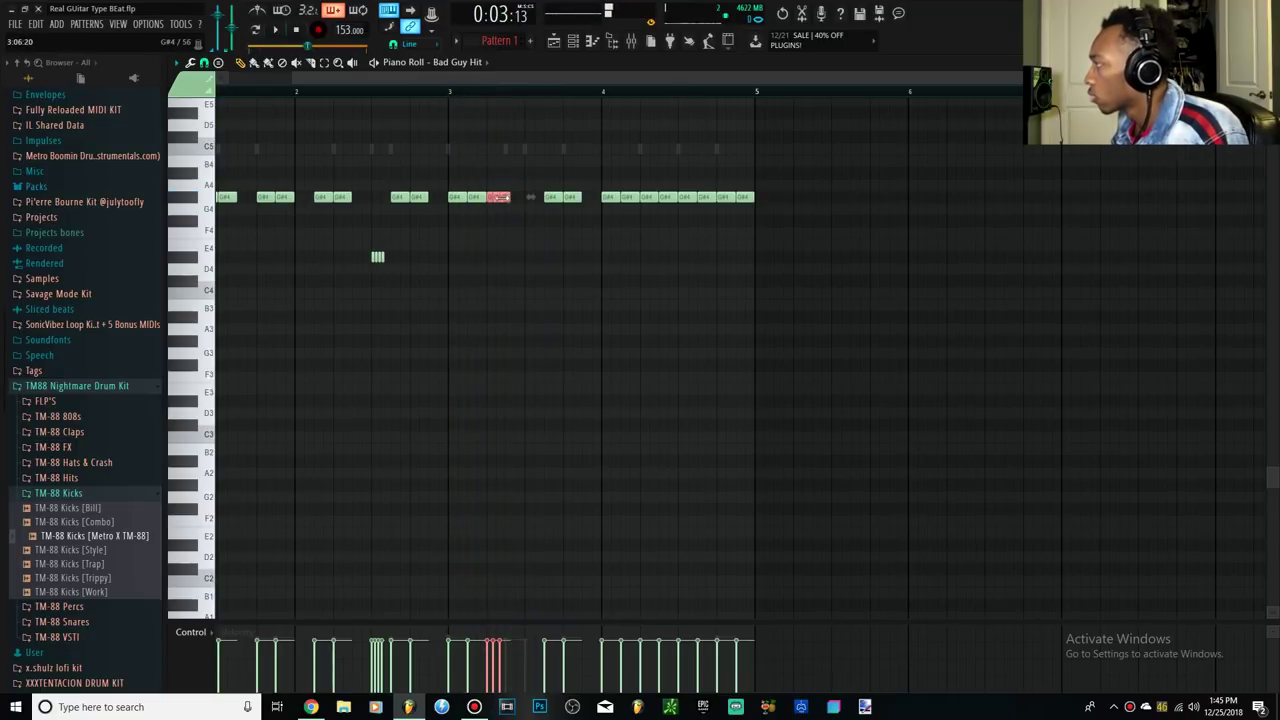
{"action": "left_click_drag", "start_coordinate": [496, 197], "coordinate": [514, 197]}
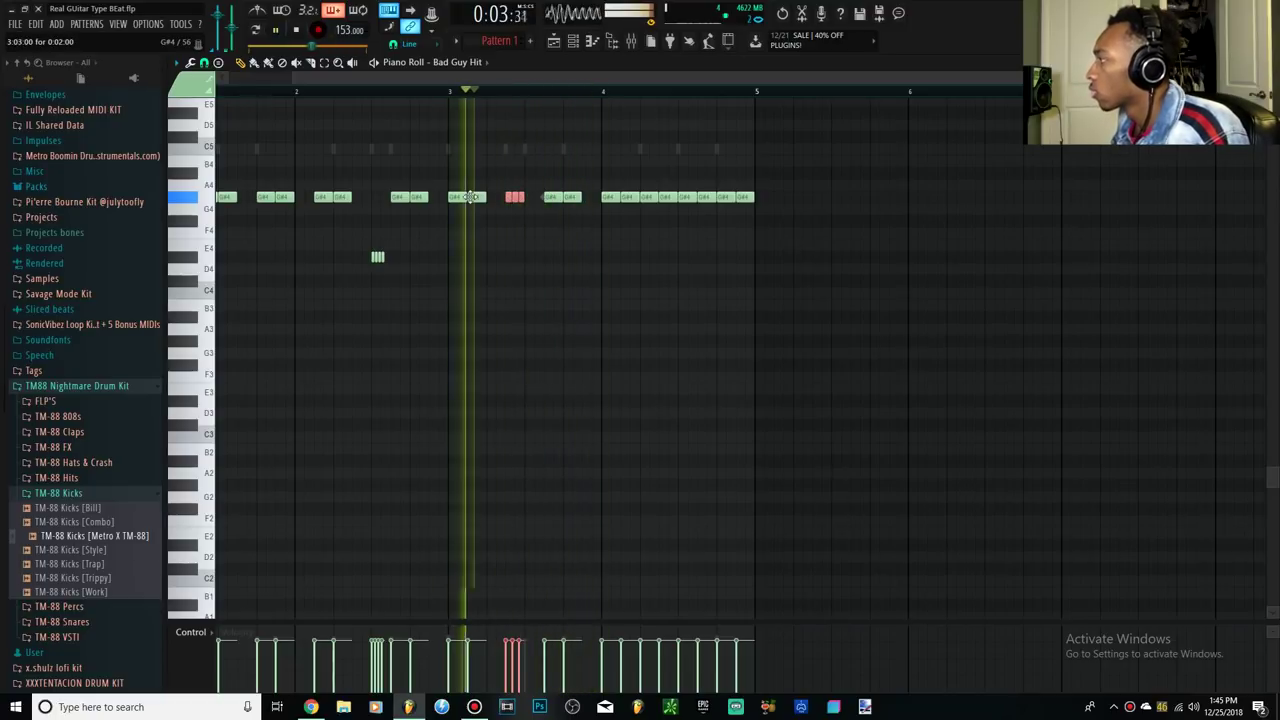
Step: Delete the G#4 notes at steps 1 and 7 of bar 4 and play the pattern
{"action": "right_click", "coordinate": [607, 197]}
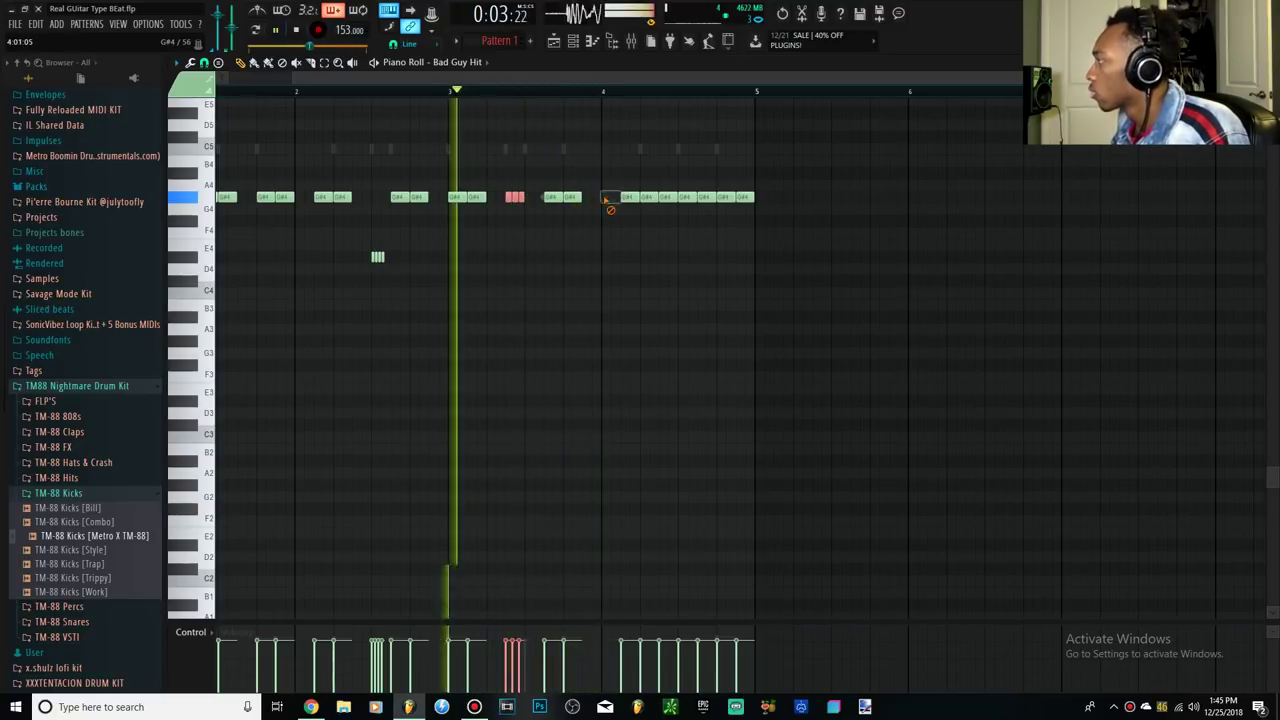
{"action": "right_click", "coordinate": [669, 197]}
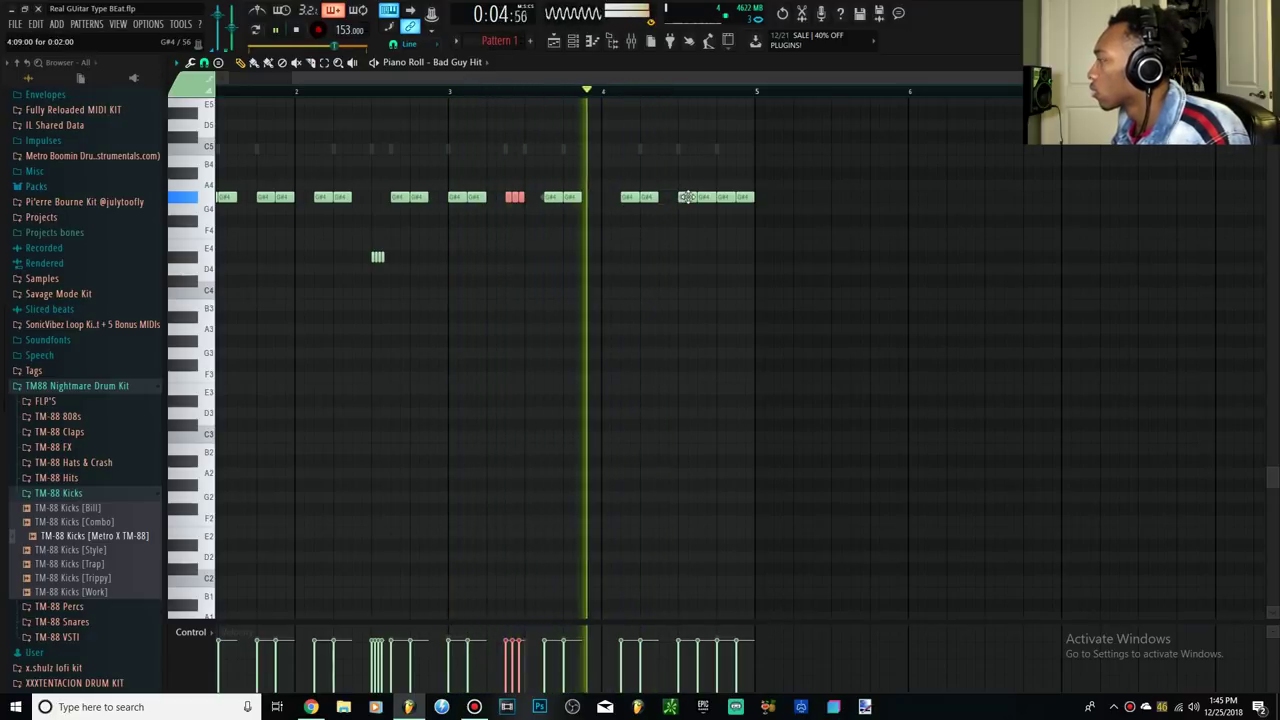
{"action": "key", "text": "space"}
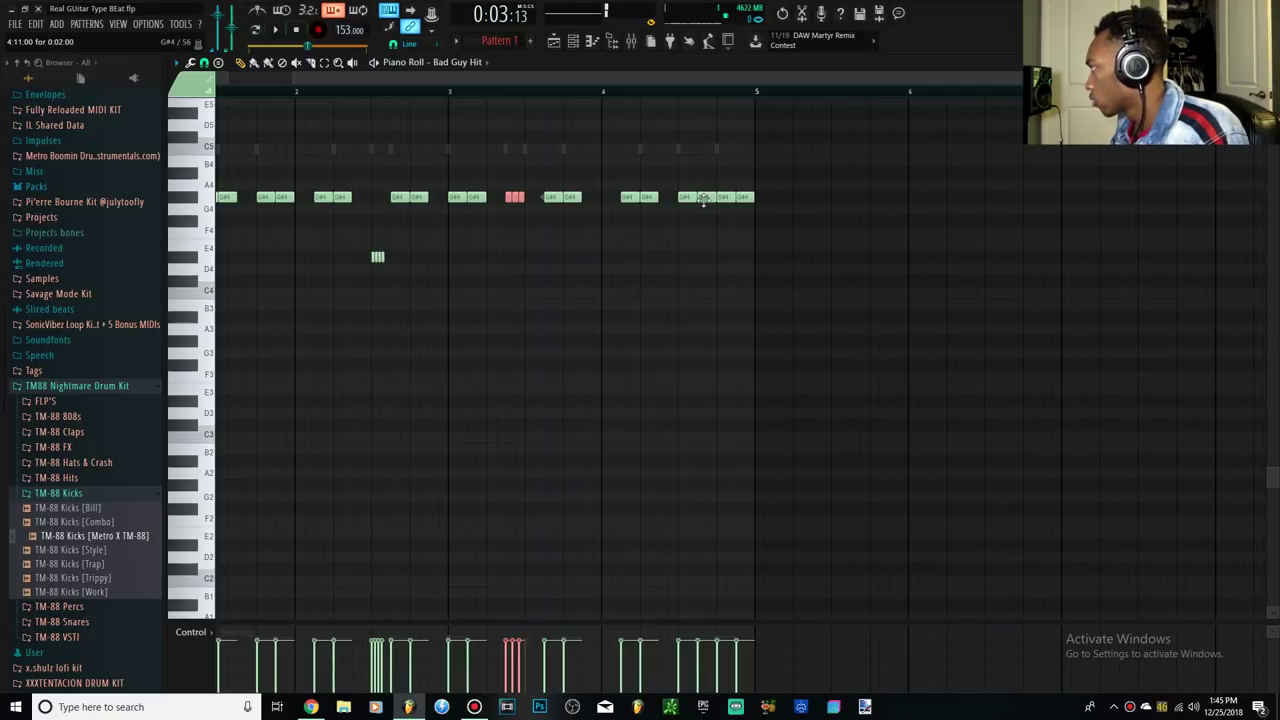
{"action": "key", "text": "space"}
Step: Squeeze the three notes from step 9 of bar 4 into a faster roll on D#4 and move the last G#4 hit to step 13
{"action": "left_click_drag", "start_coordinate": [735, 188], "coordinate": [687, 213]}
{"action": "right_click", "coordinate": [738, 197]}
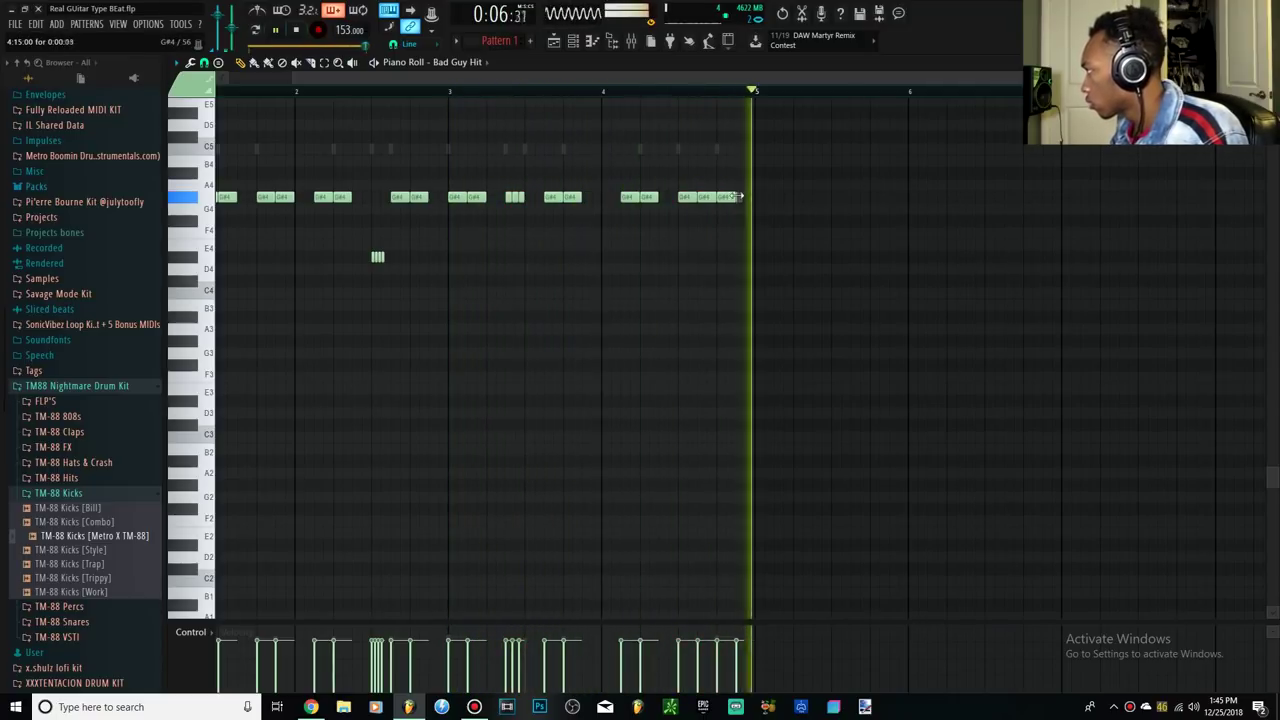
{"action": "left_click_drag", "start_coordinate": [757, 190], "coordinate": [680, 208]}
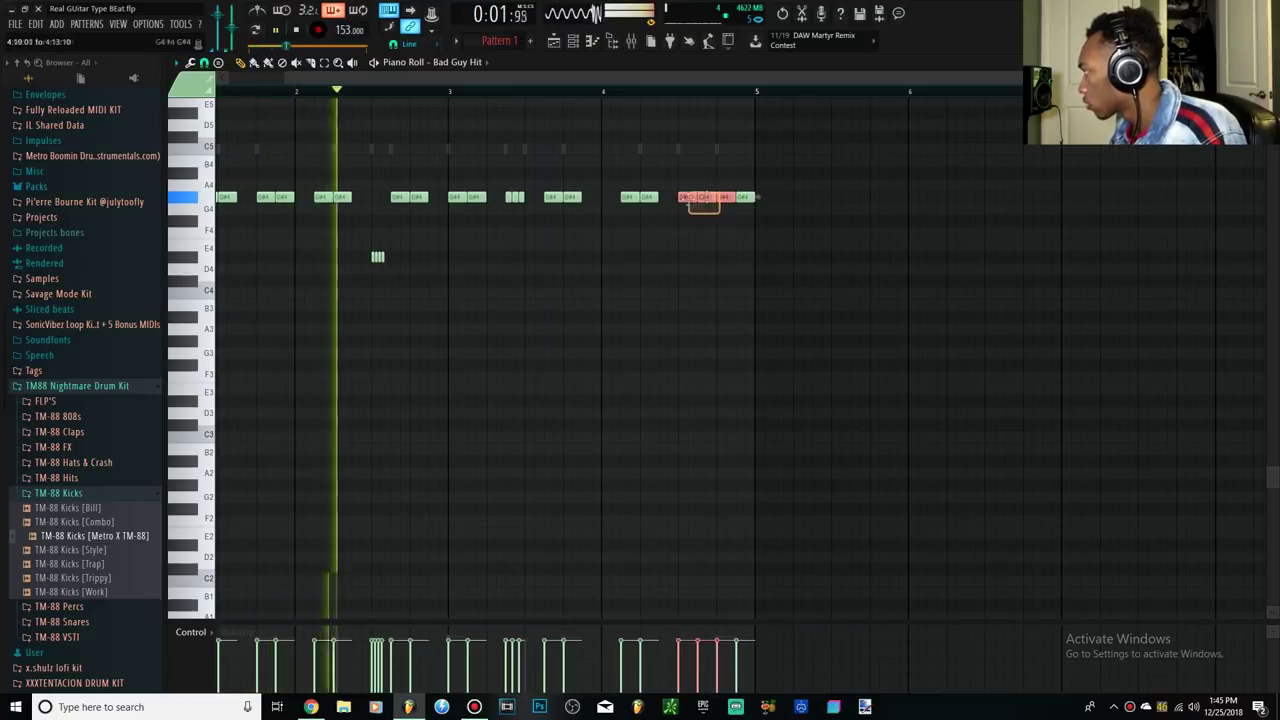
{"action": "left_click_drag", "start_coordinate": [758, 197], "coordinate": [740, 196]}
{"action": "key", "text": "space"}
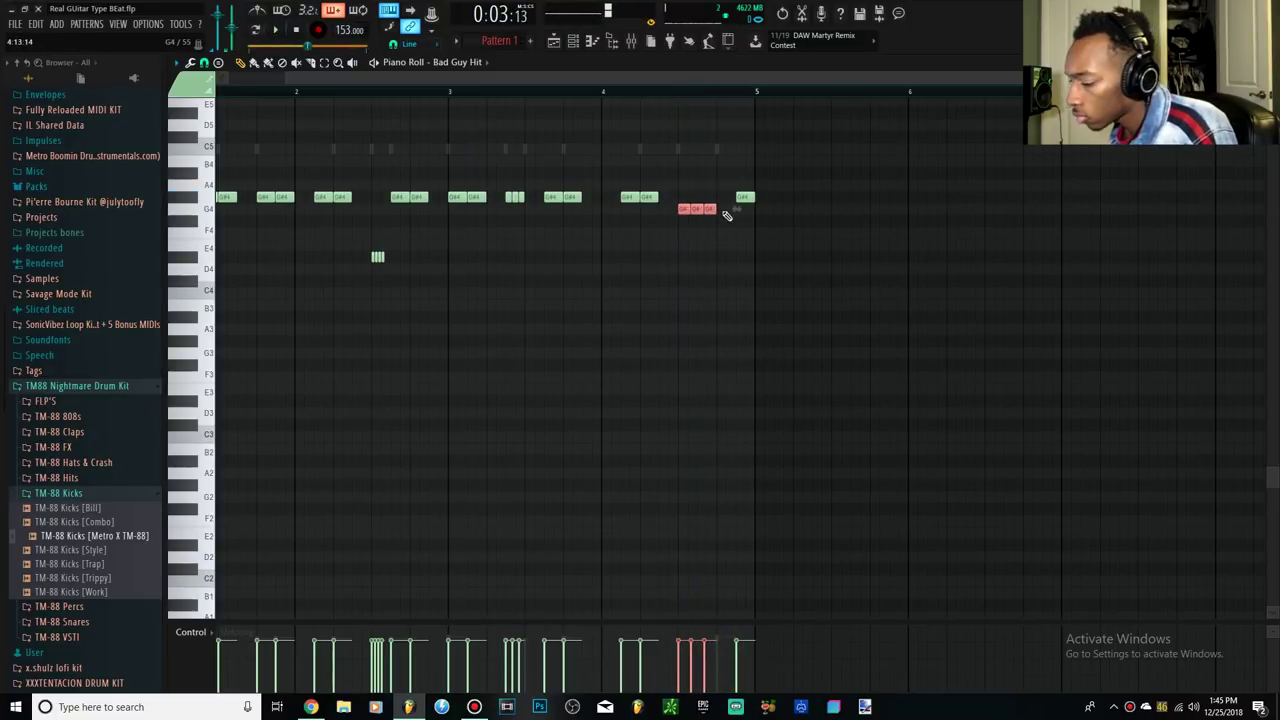
{"action": "key", "text": "space"}
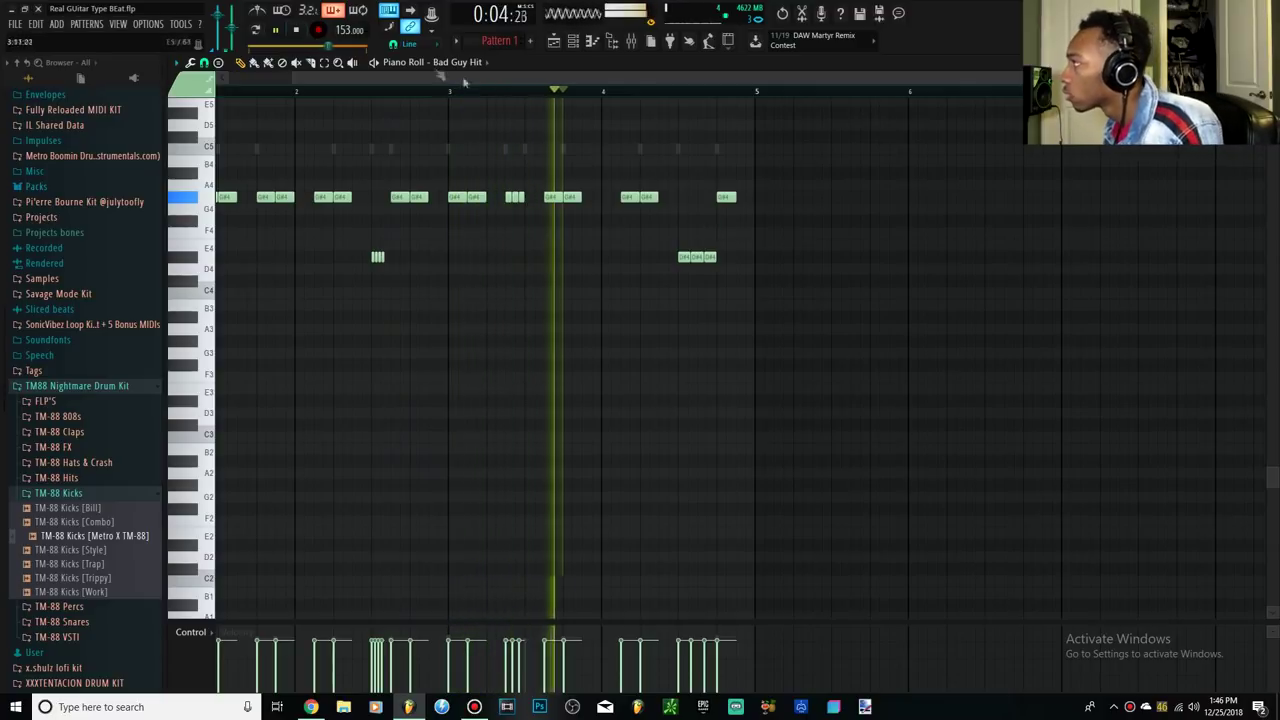
Step: Stop playback and check the playlist arrangement of the recorded guitar and pattern clips
{"action": "left_click", "coordinate": [298, 30]}
{"action": "left_click", "coordinate": [553, 41]}
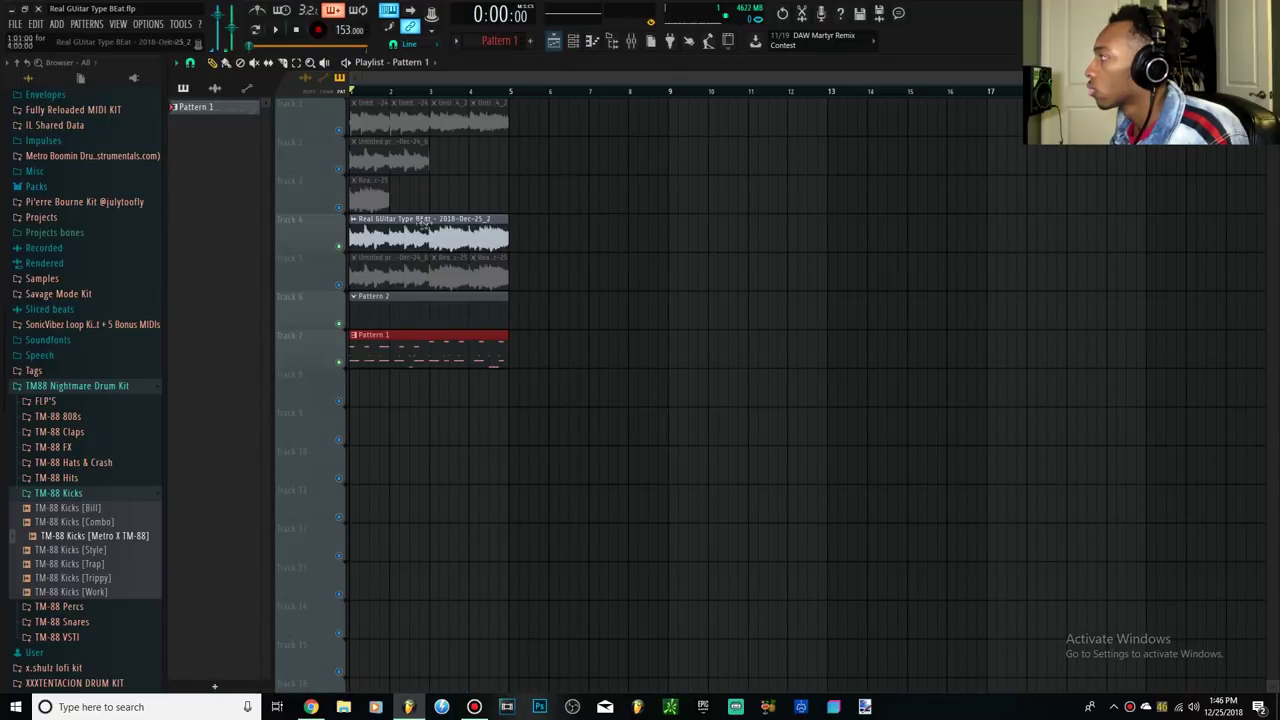
{"action": "left_click", "coordinate": [553, 41]}
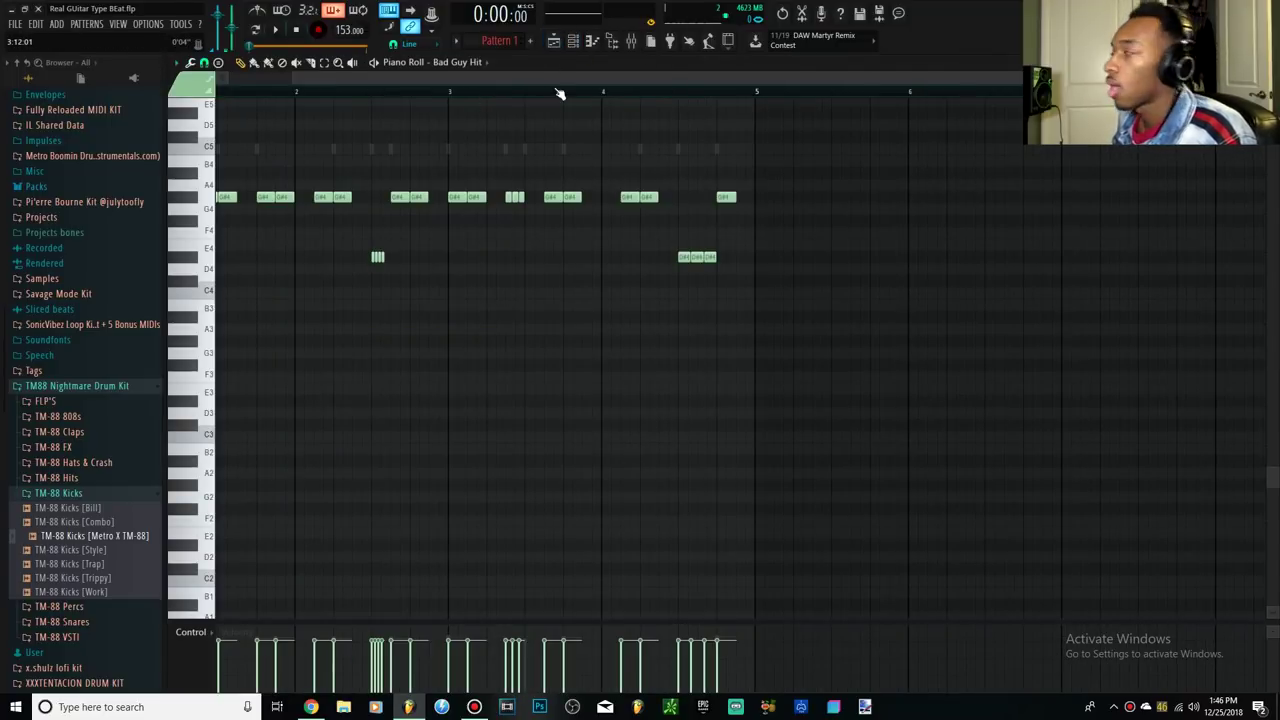
Step: Add the Use this Clap sample as a channel, place it on the same steps as Snare 1 (Clean), and open the playlist
{"action": "left_click", "coordinate": [573, 41]}
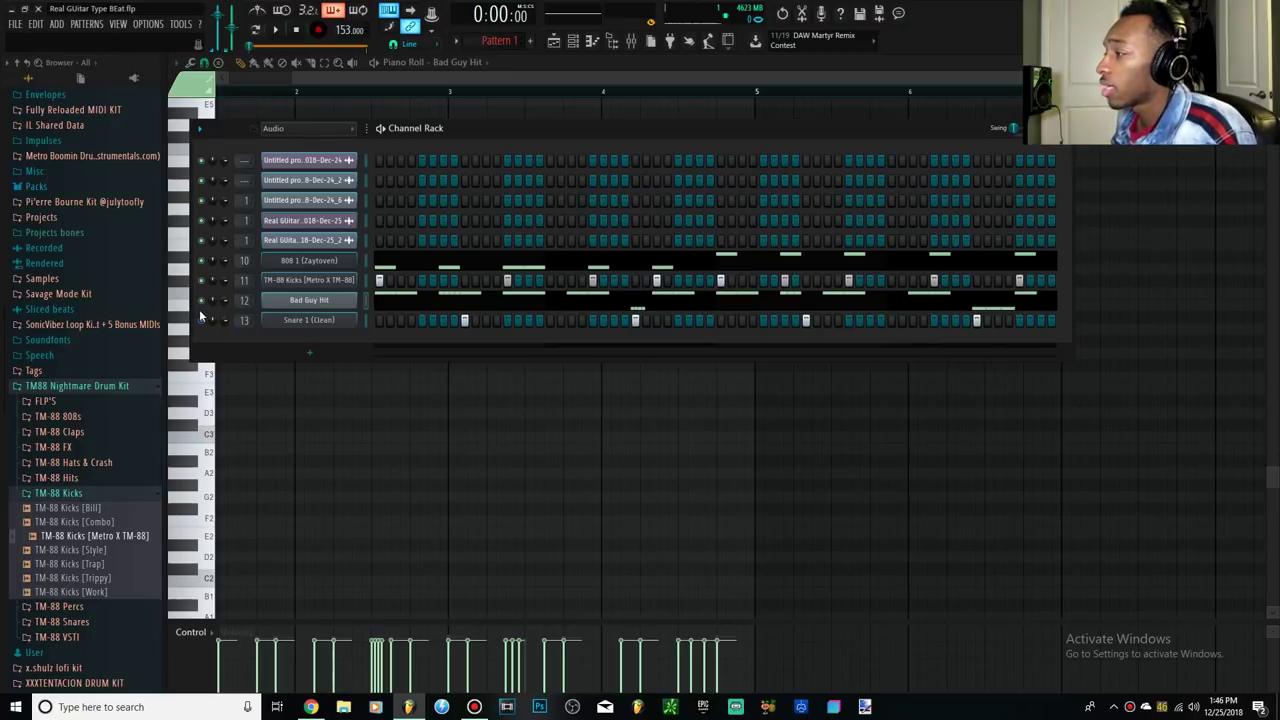
{"action": "left_click", "coordinate": [75, 432]}
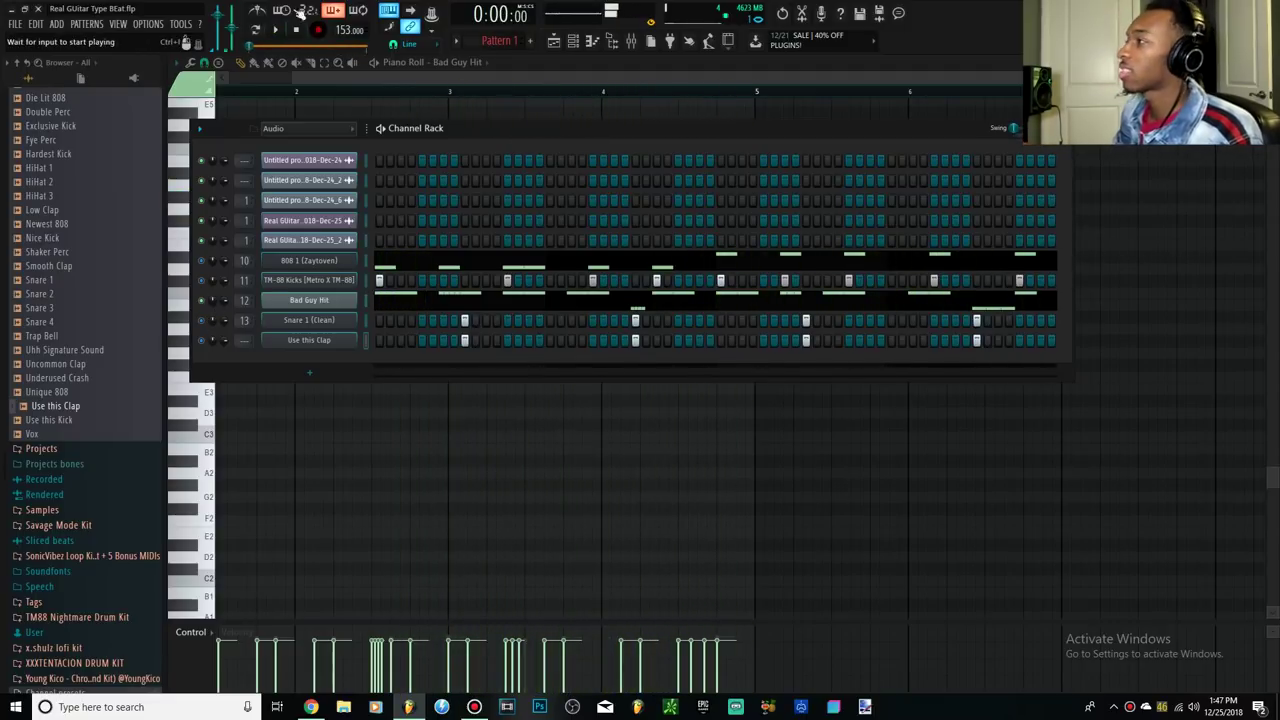
{"action": "left_click", "coordinate": [557, 55]}
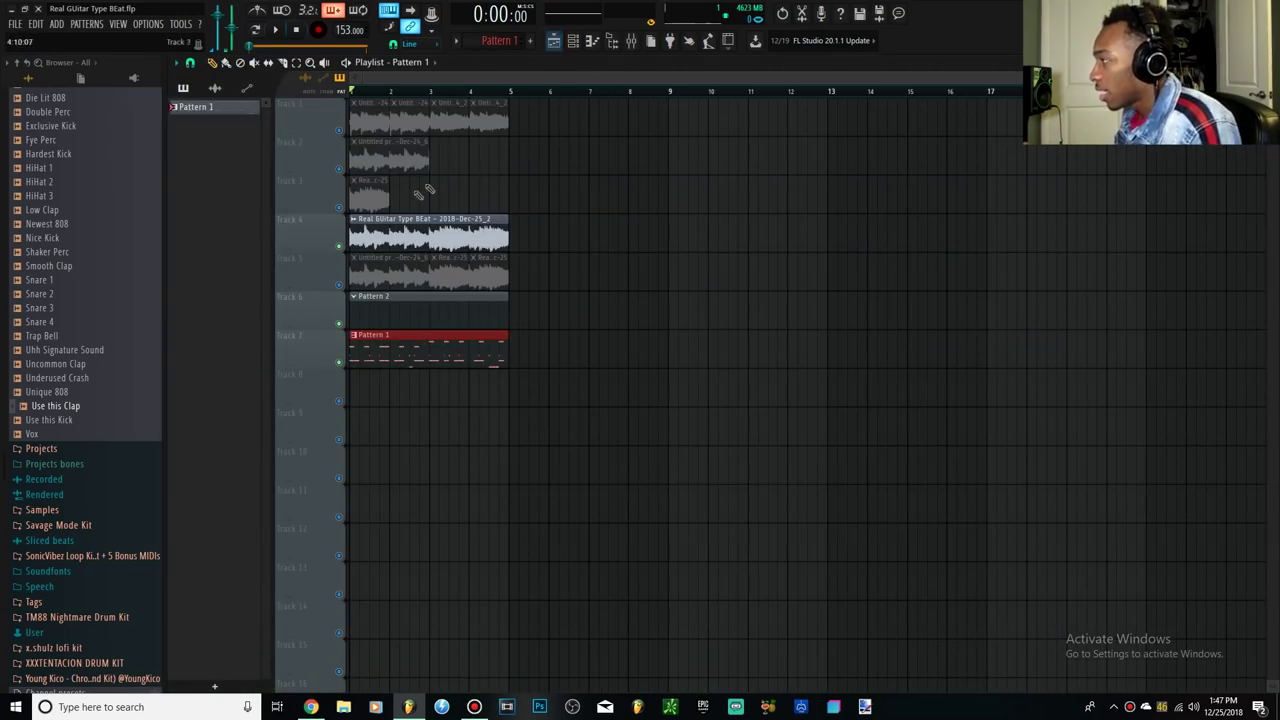